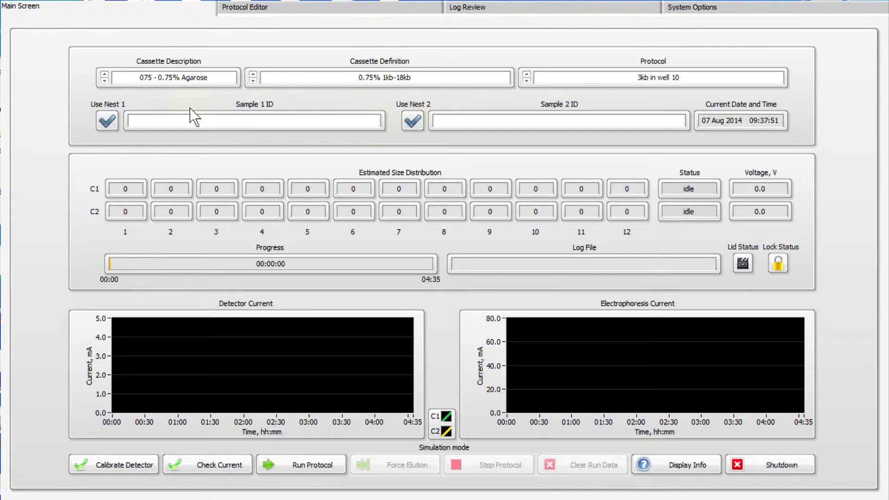
# - Enter SampleA as the Sample 1 ID and SampleB as the Sample 2 ID
pyautogui.click(247, 121)
pyautogui.write('Sample')
pyautogui.write('A')
pyautogui.click(547, 123)
pyautogui.write('Sa')
pyautogui.write('n')
pyautogui.write('p')
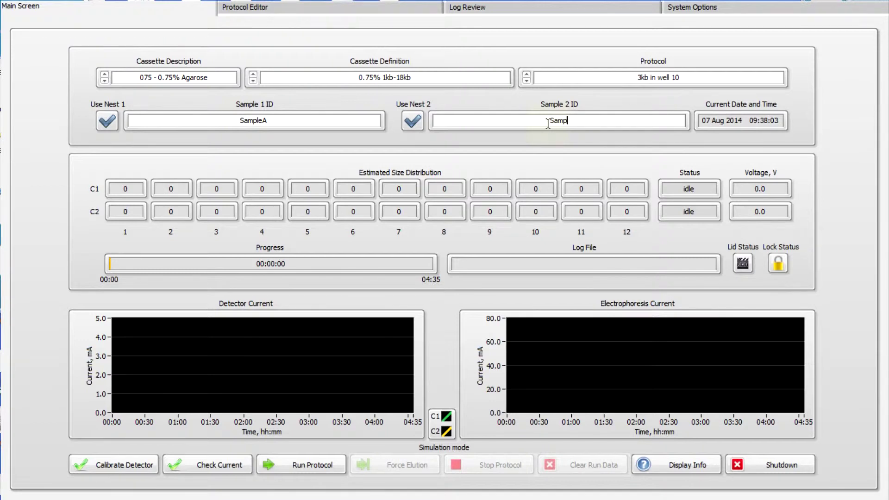
pyautogui.write('leB')
# - Run the protocol for both samples, creating log file SE_2014-08-07_09-38-13_3kb_in_well_10
pyautogui.click(289, 468)
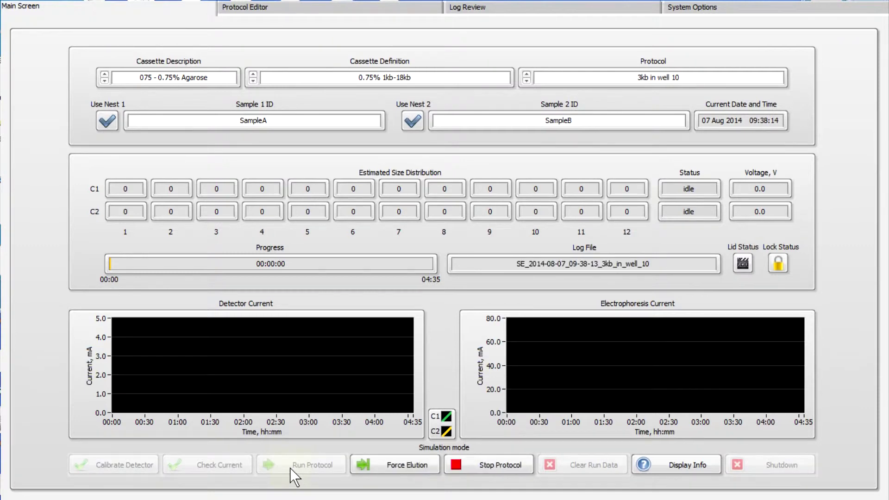